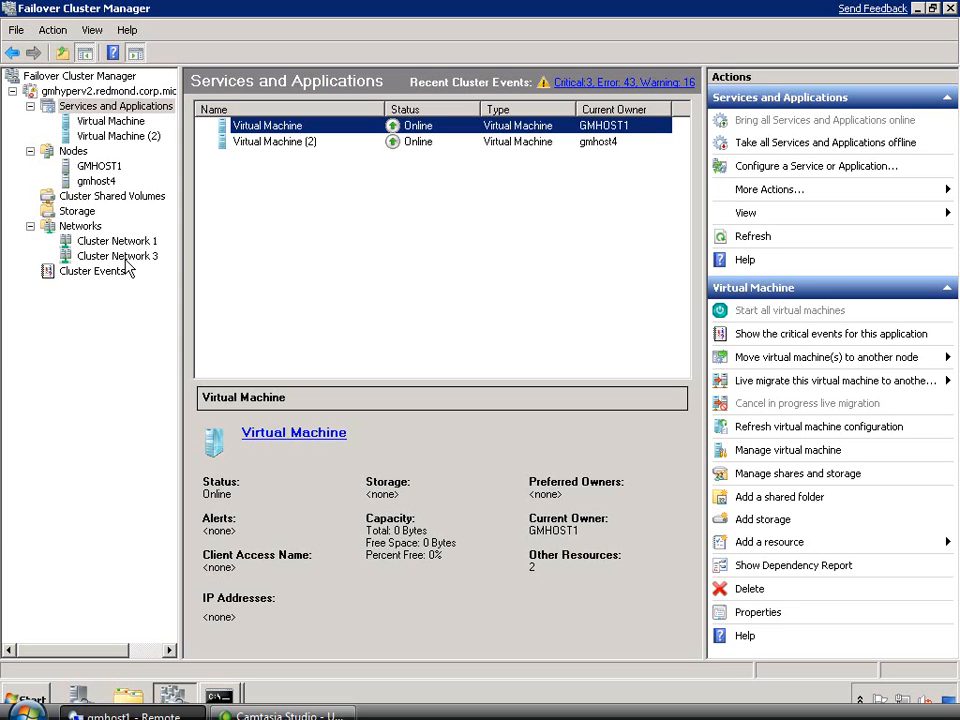
- Review the network connections of Cluster Network 3, widening the Name column to read the addresses, and those of Cluster Network 1
click(124, 257)
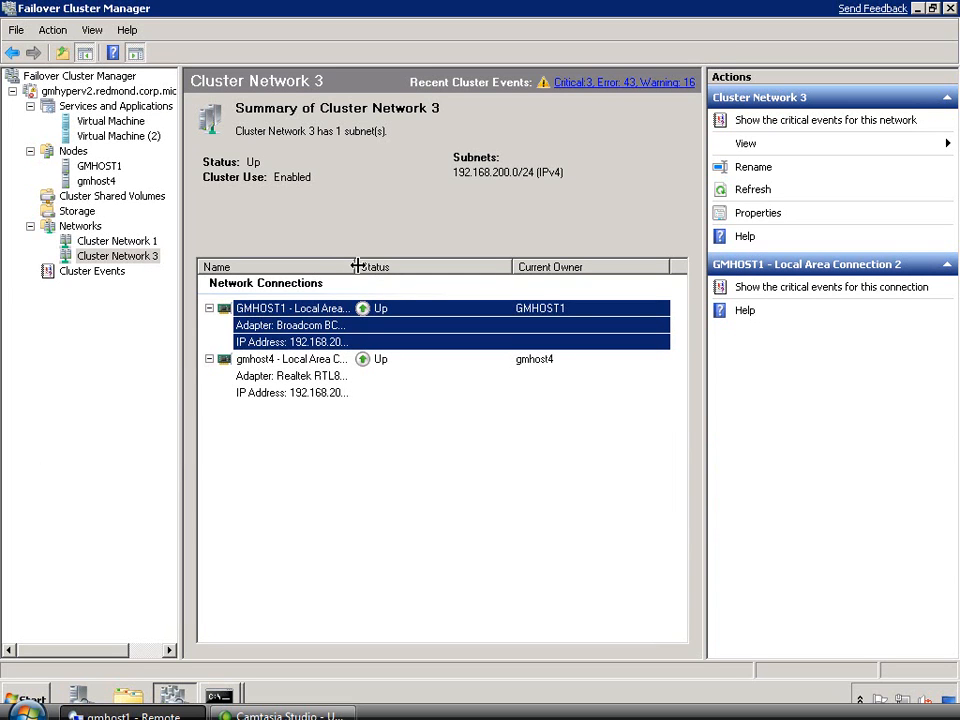
drag(357, 266, 389, 263)
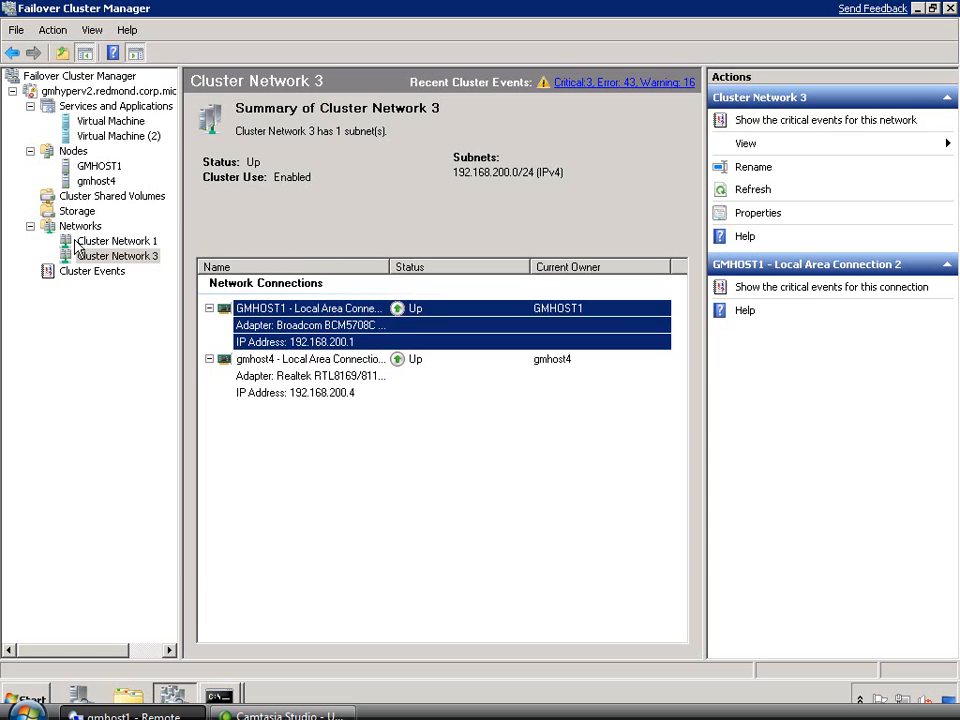
click(88, 245)
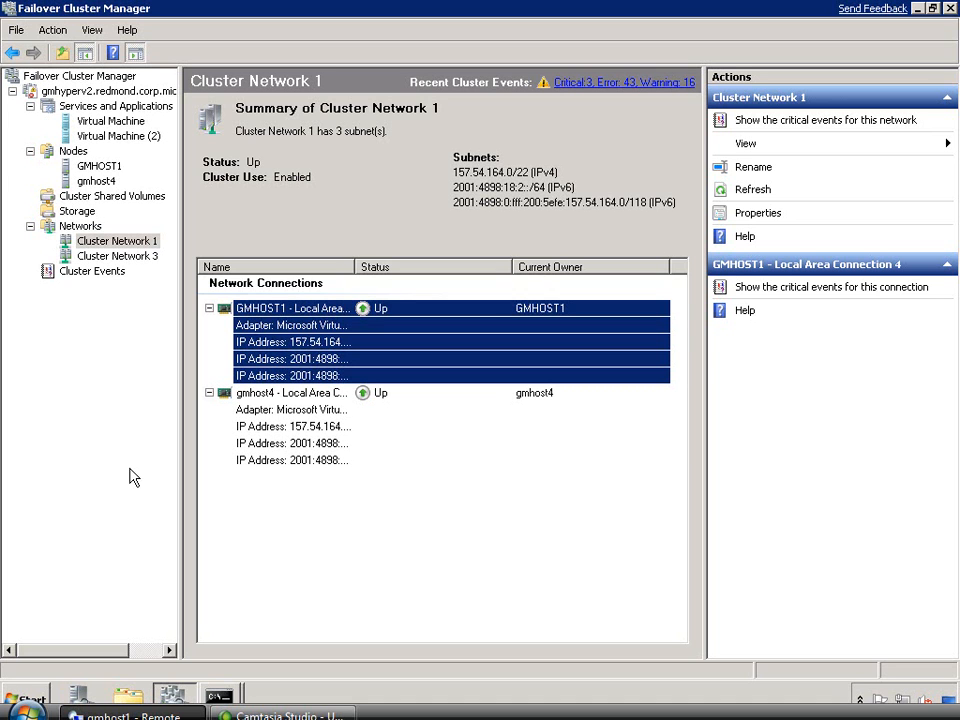
- Review the clustered services list and the summaries of Virtual Machine and Virtual Machine (2), checking owner and storage
click(119, 104)
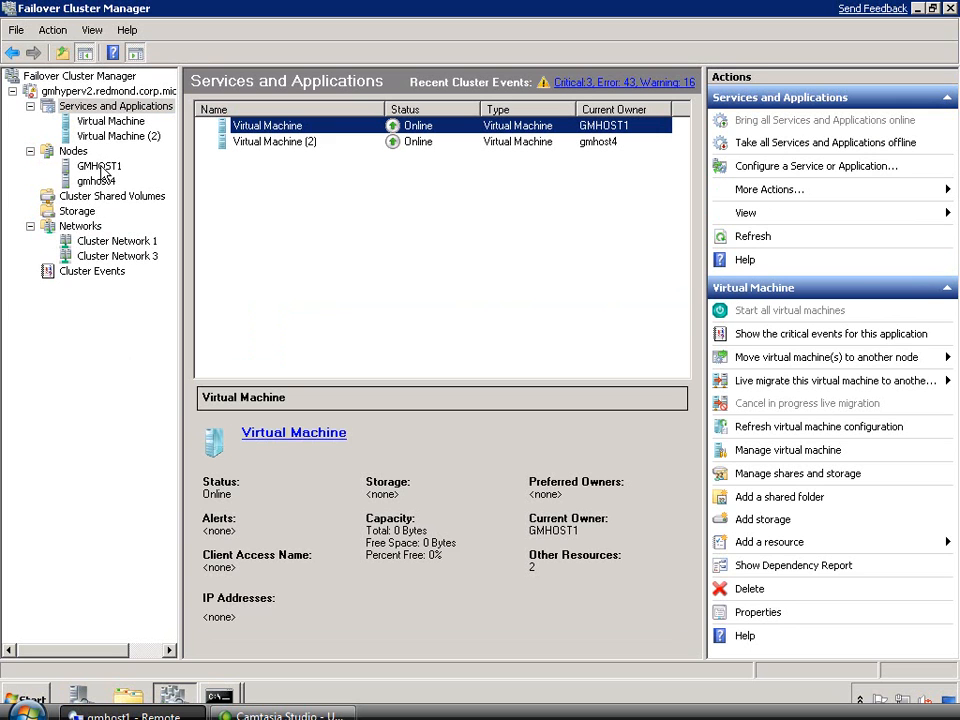
click(107, 123)
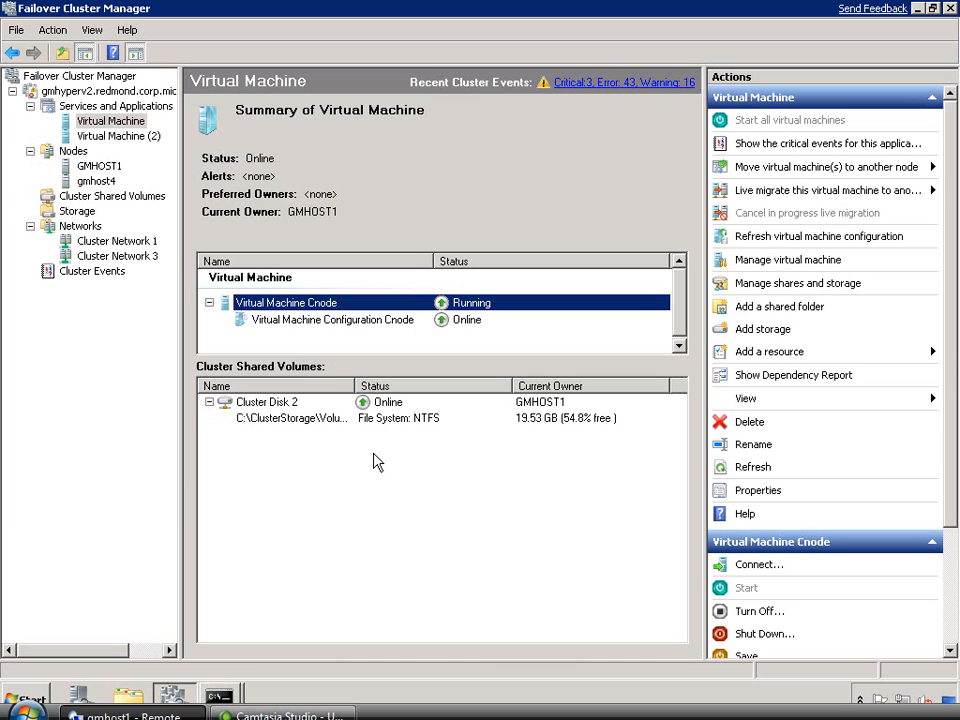
click(124, 139)
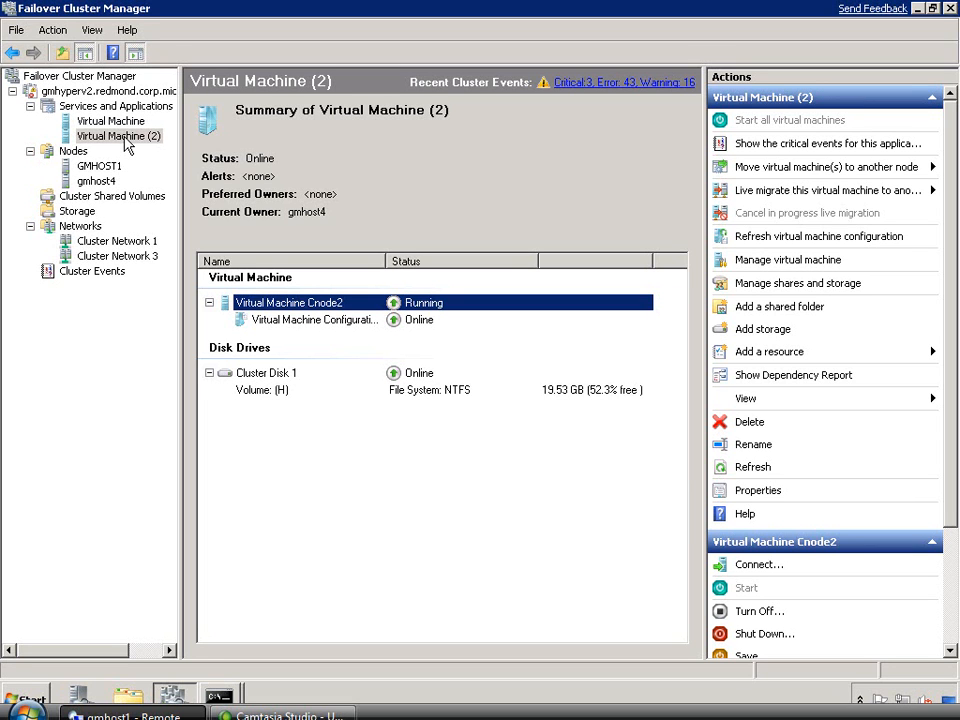
- Check the running pings to gmcnode1 and 157.54.164.115 in their Command Prompt windows, and minimize both windows
click(218, 698)
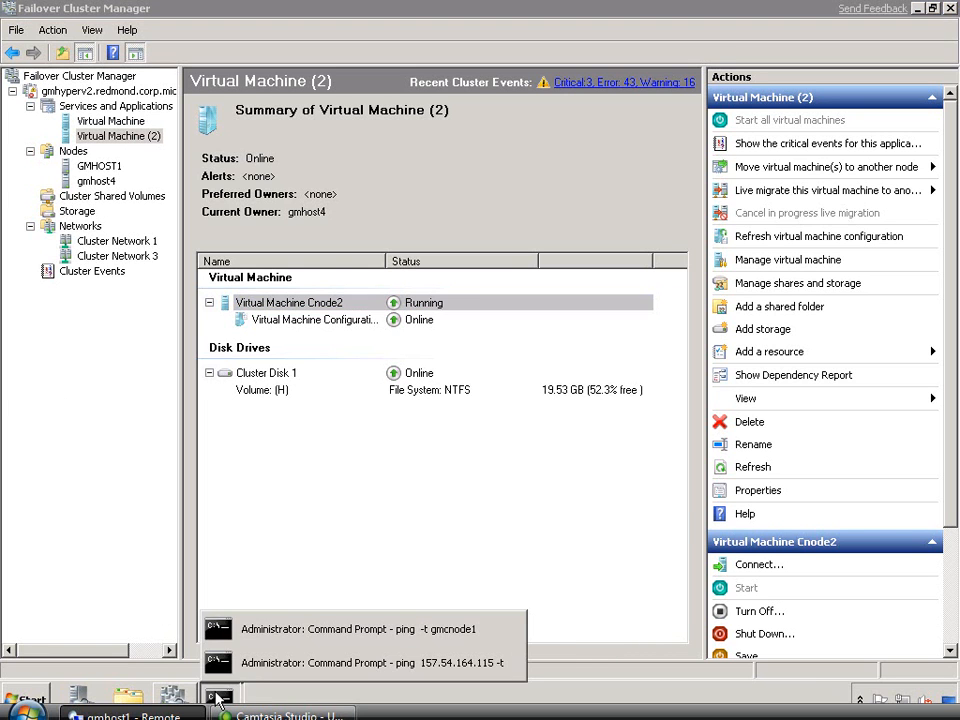
click(263, 632)
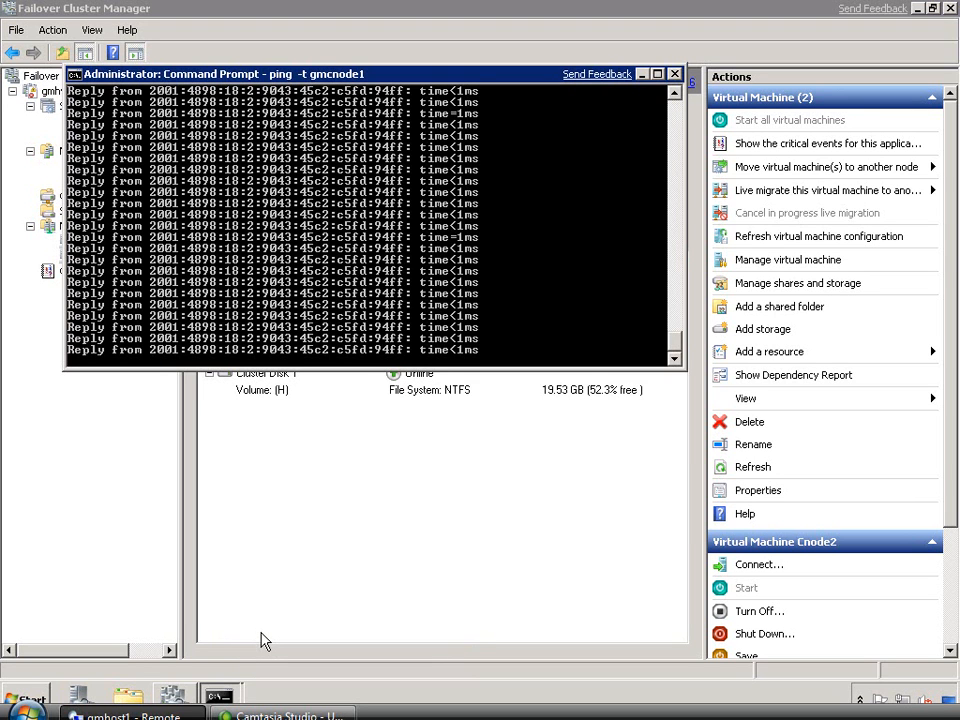
click(228, 698)
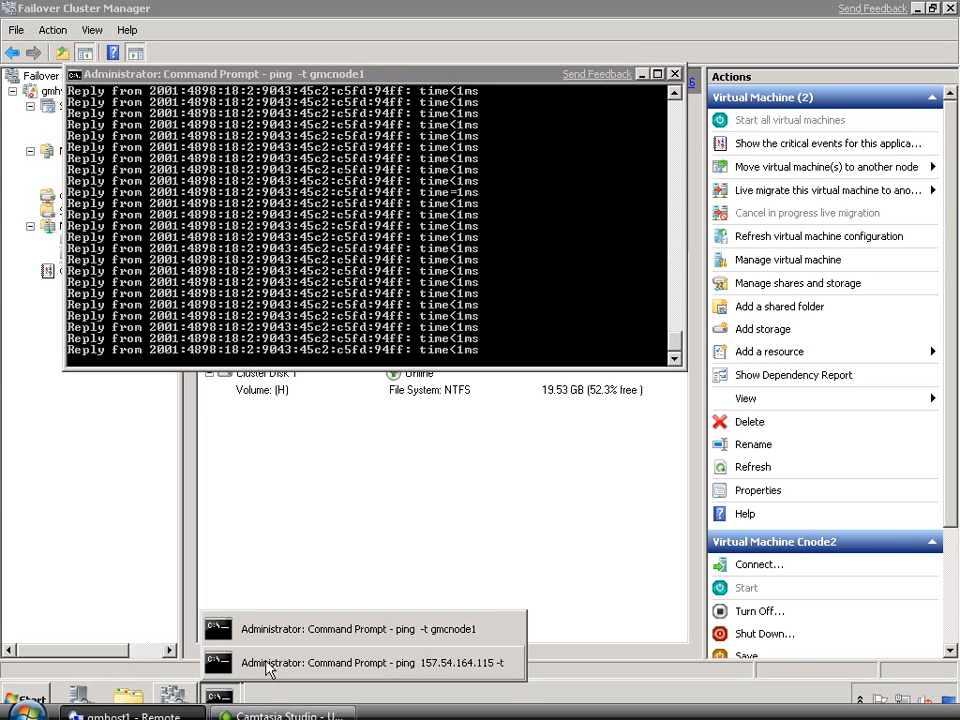
click(266, 666)
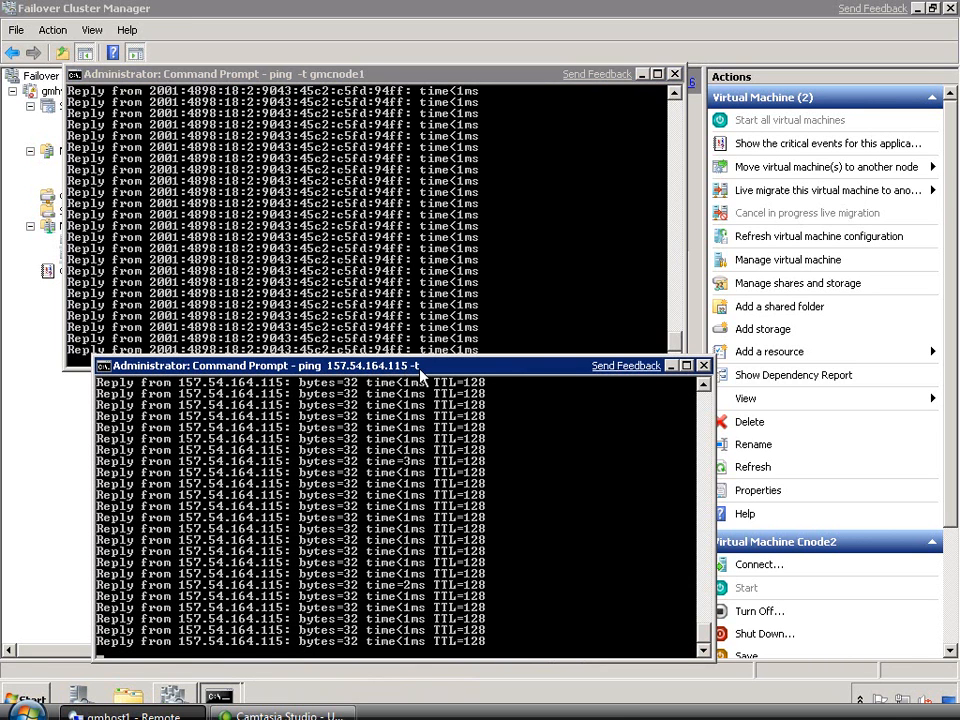
click(642, 74)
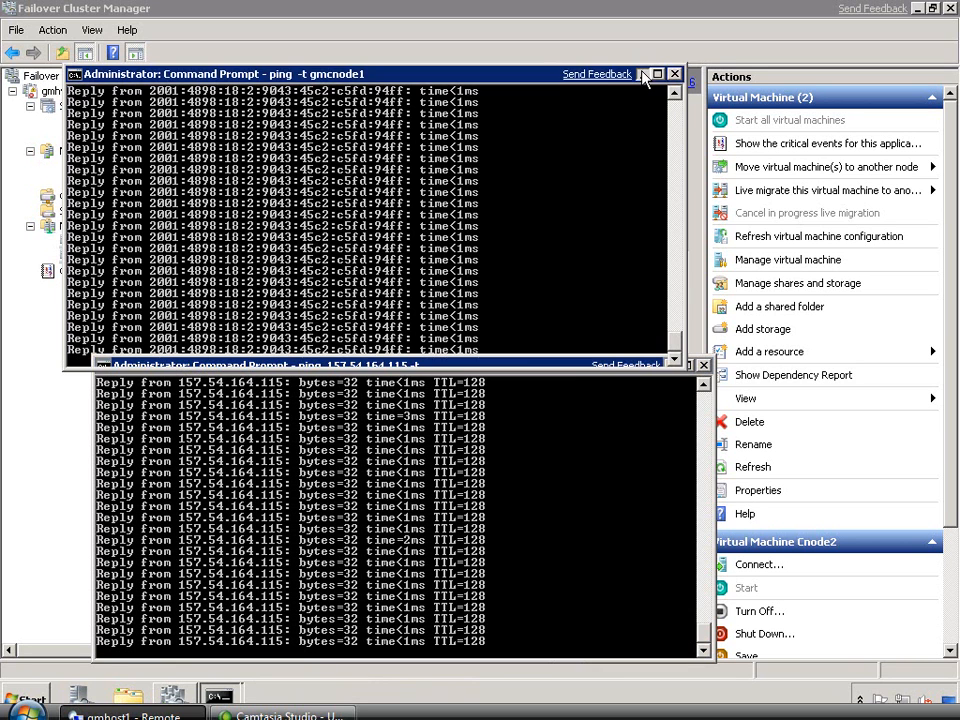
click(671, 366)
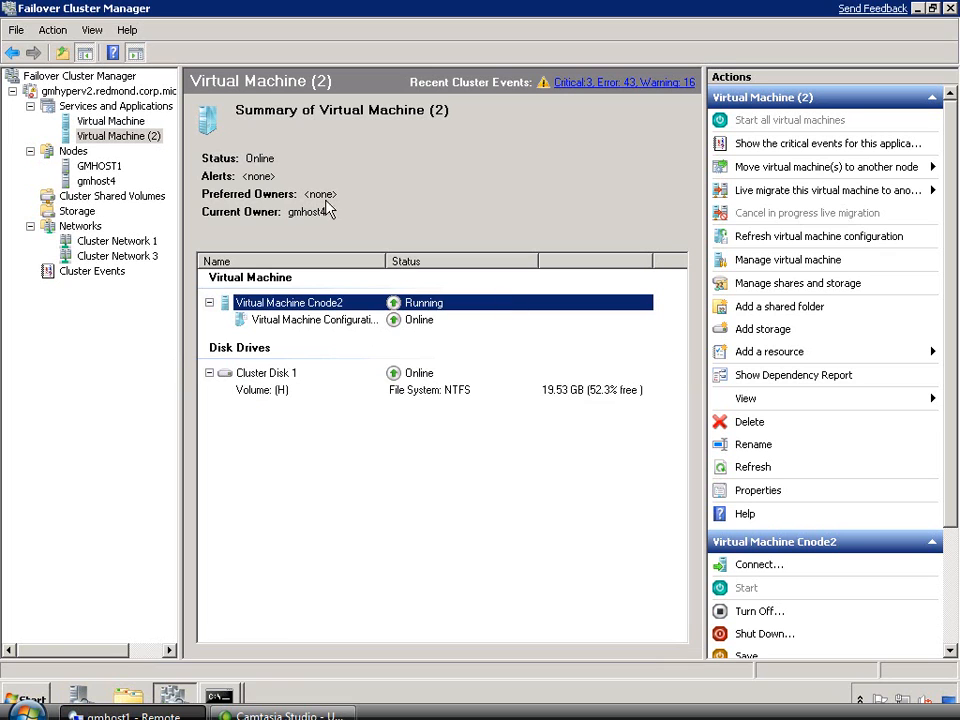
- Review the live migration networks and dependencies in the properties of Virtual Machine Cnode, and close the properties
click(118, 123)
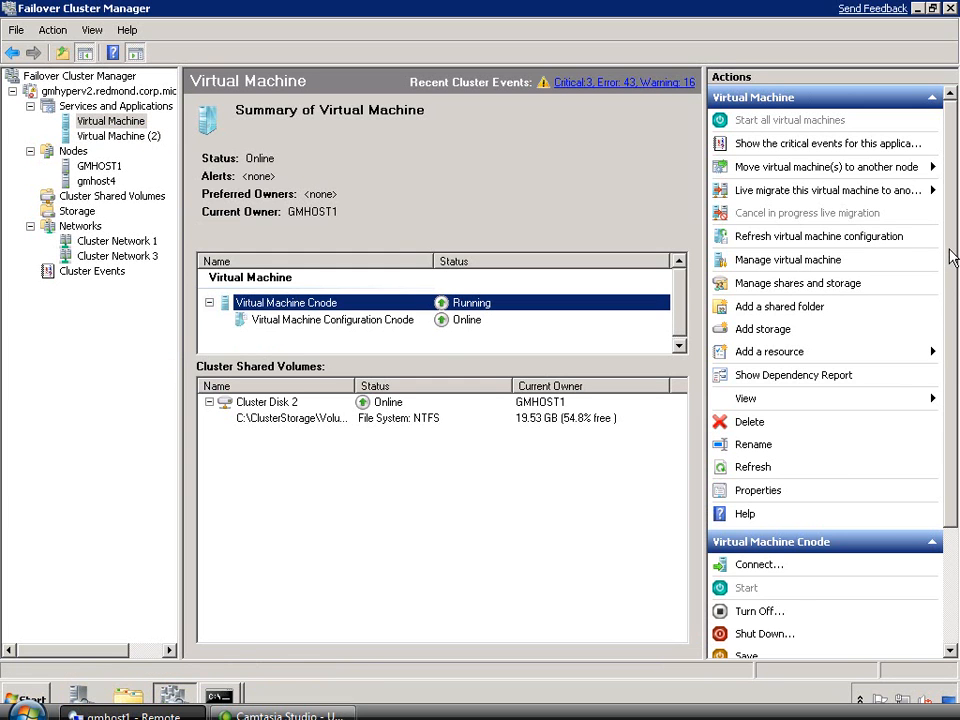
drag(951, 268, 950, 408)
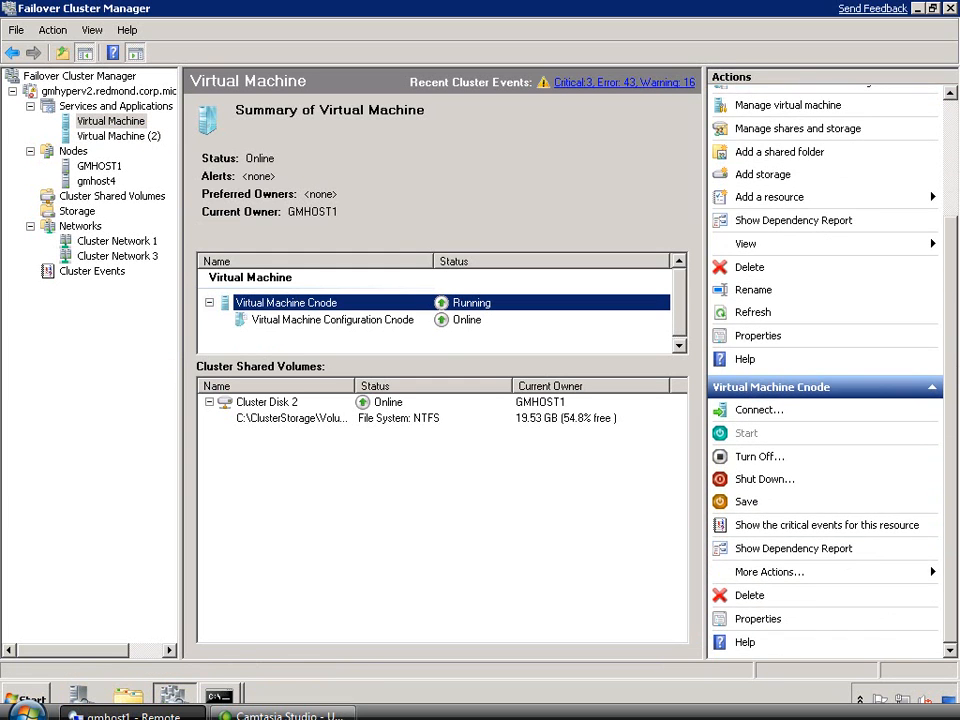
click(760, 620)
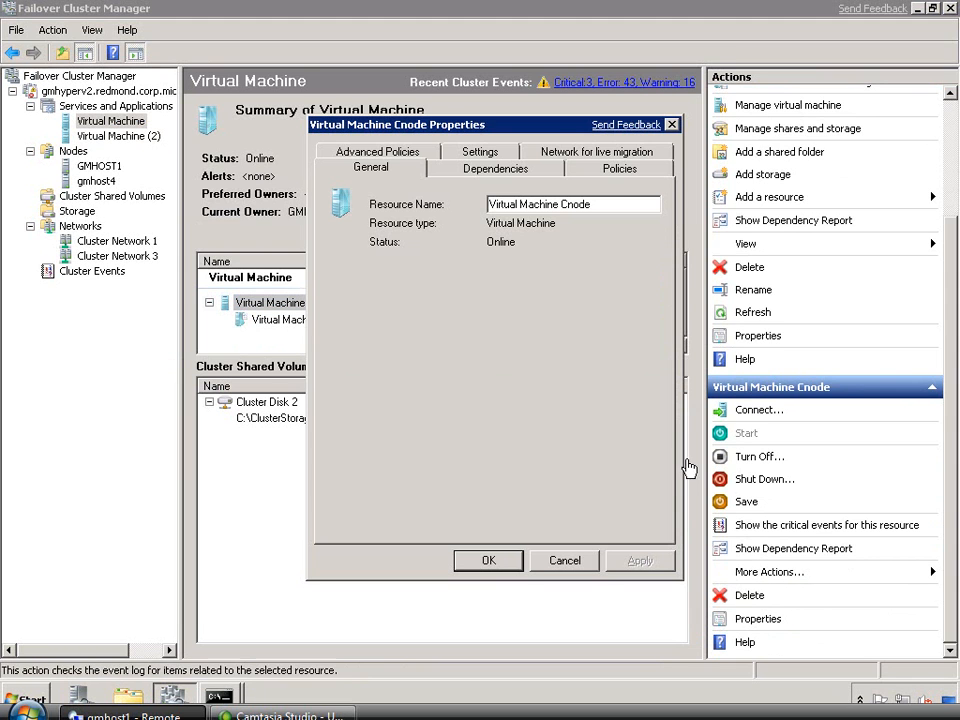
click(554, 151)
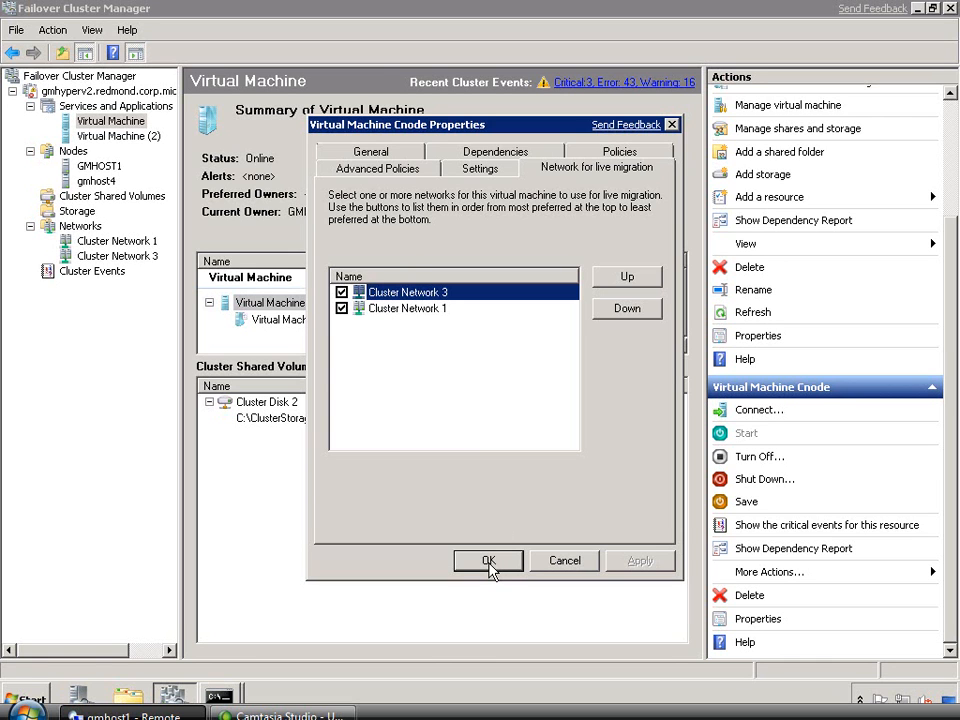
click(485, 156)
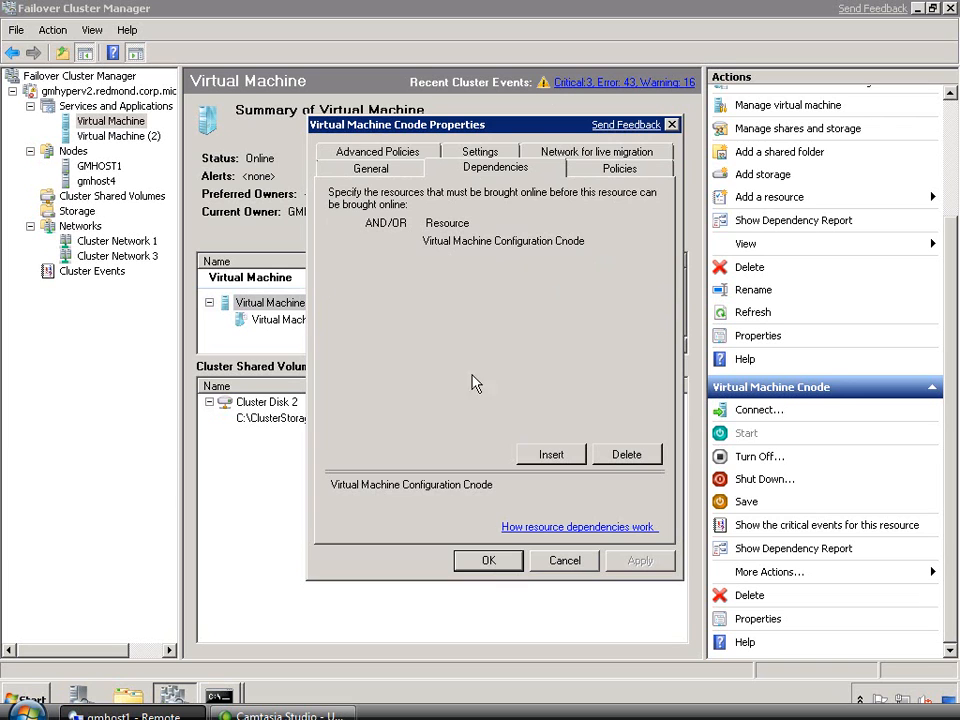
click(490, 561)
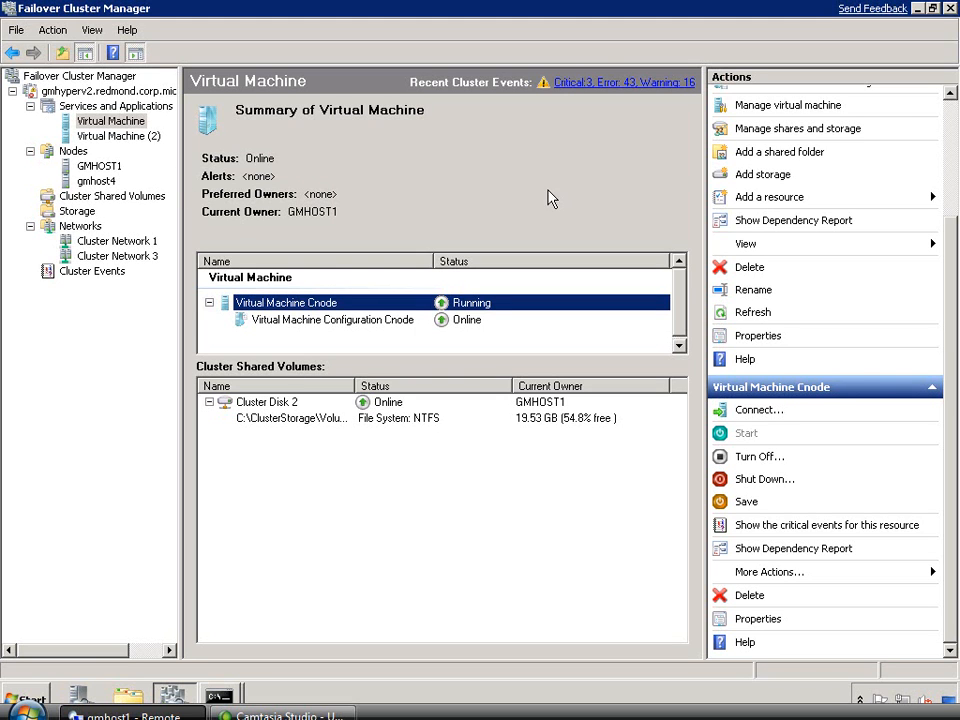
- Live migrate the clustered service Virtual Machine to node gmhost4
scroll(952, 365, up, 3)
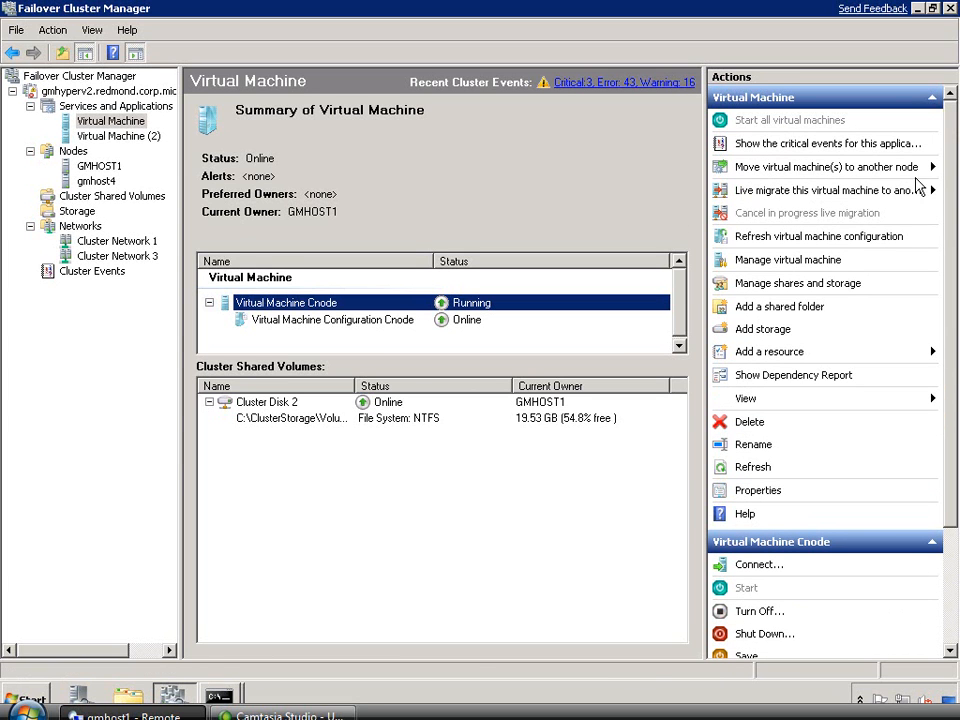
click(788, 194)
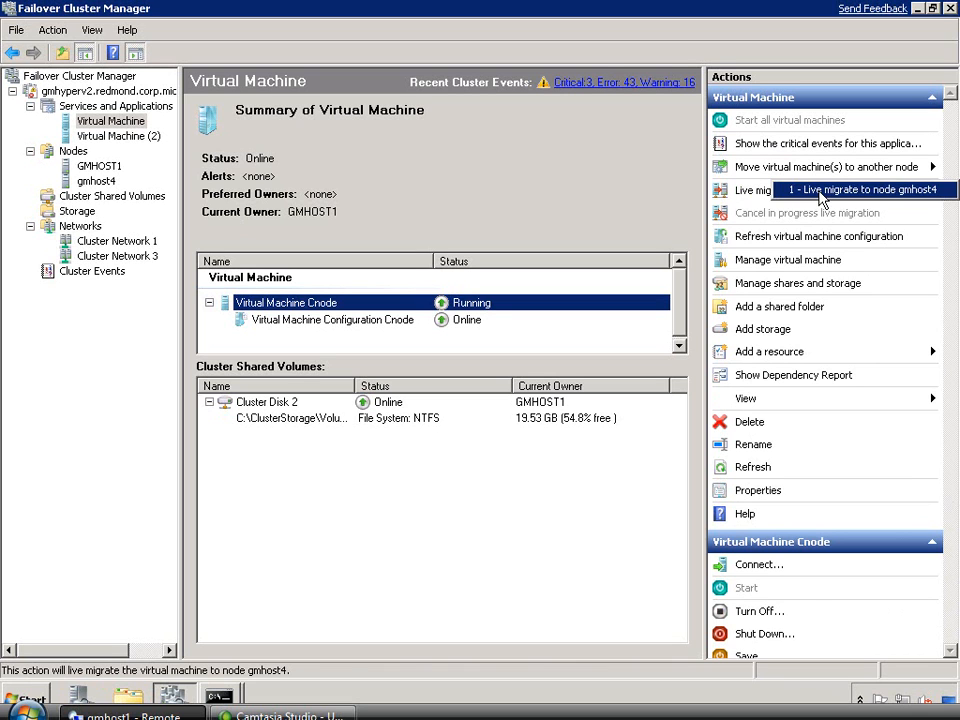
click(819, 191)
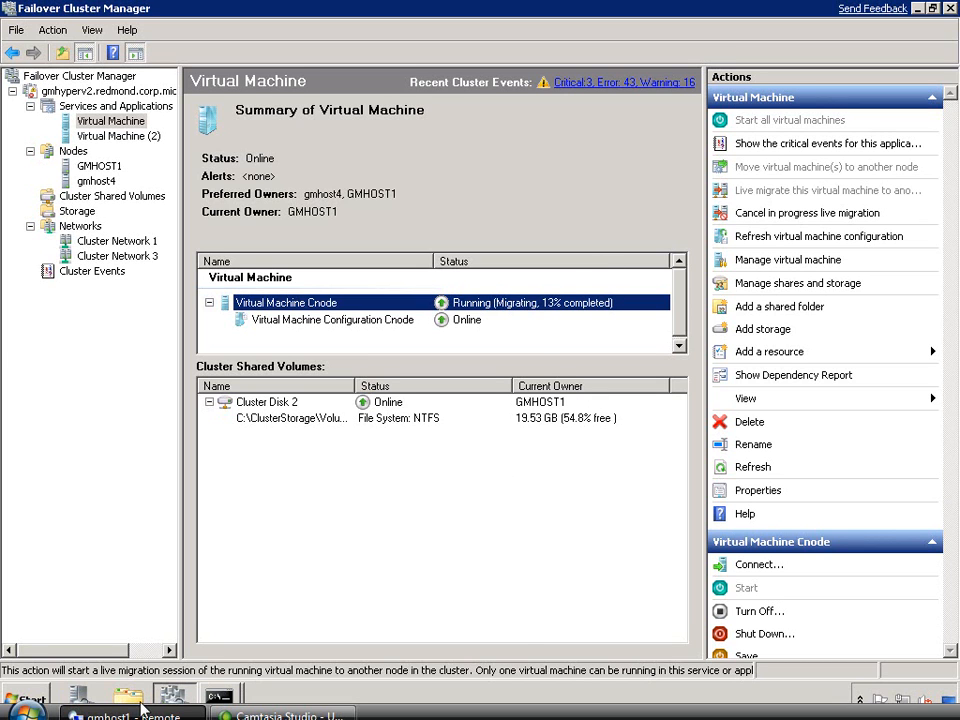
- Monitor the gmcnode1 ping during the live migration with its window moved clear of the migration status, and minimize it
click(218, 695)
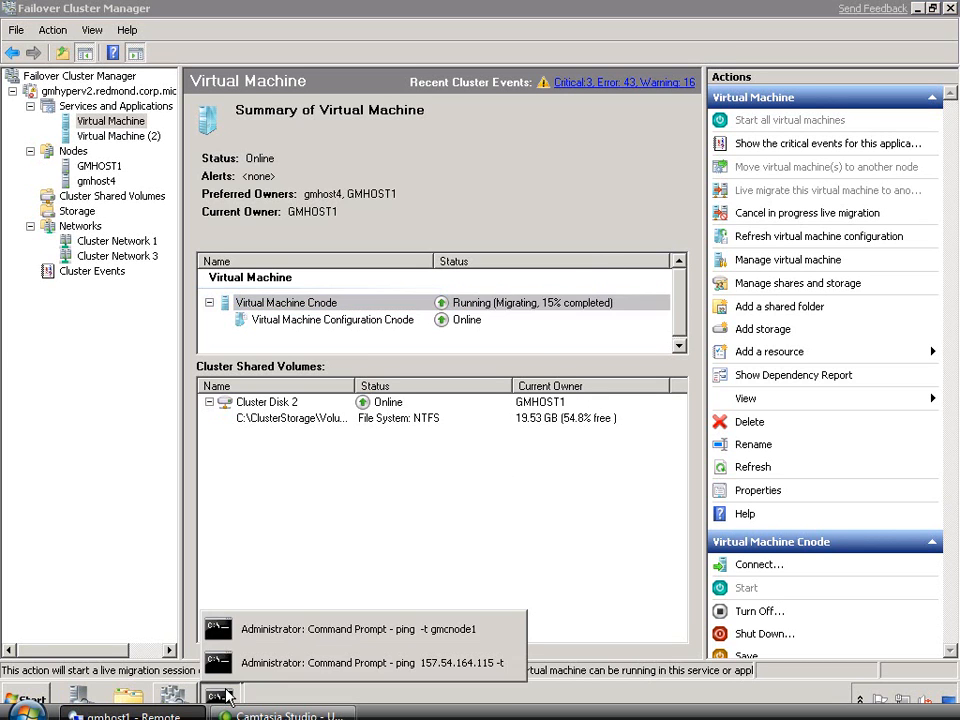
click(281, 632)
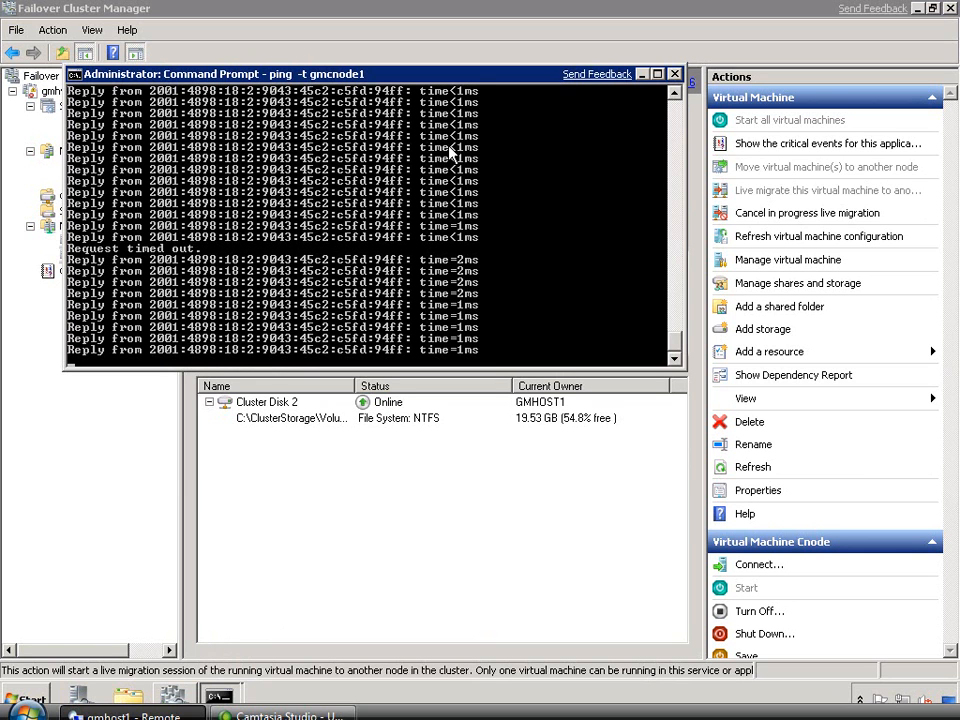
drag(470, 72, 681, 343)
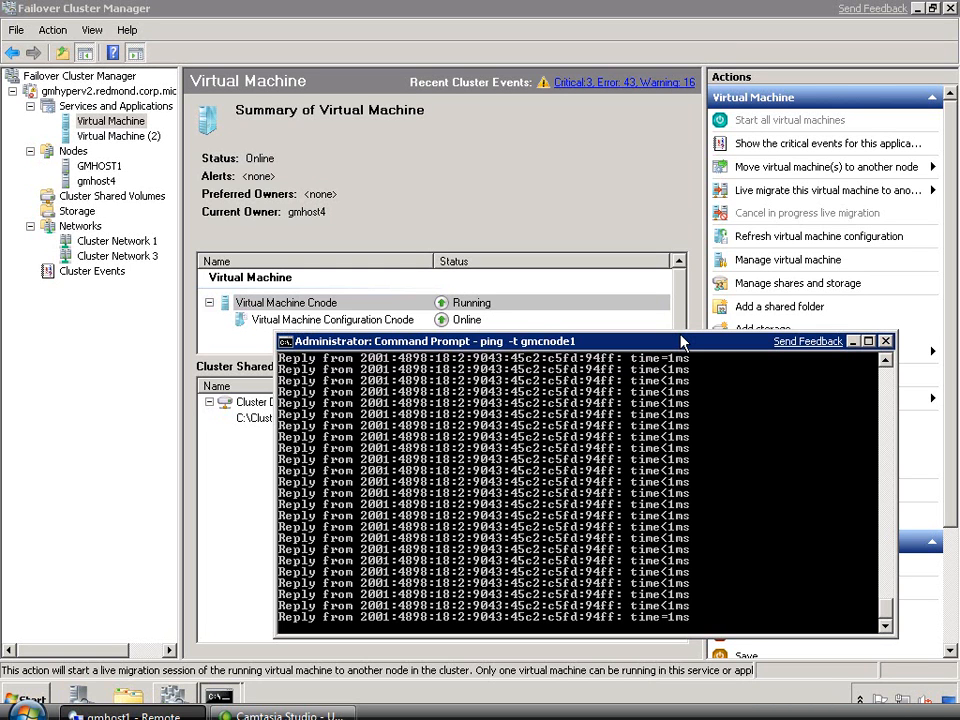
click(852, 342)
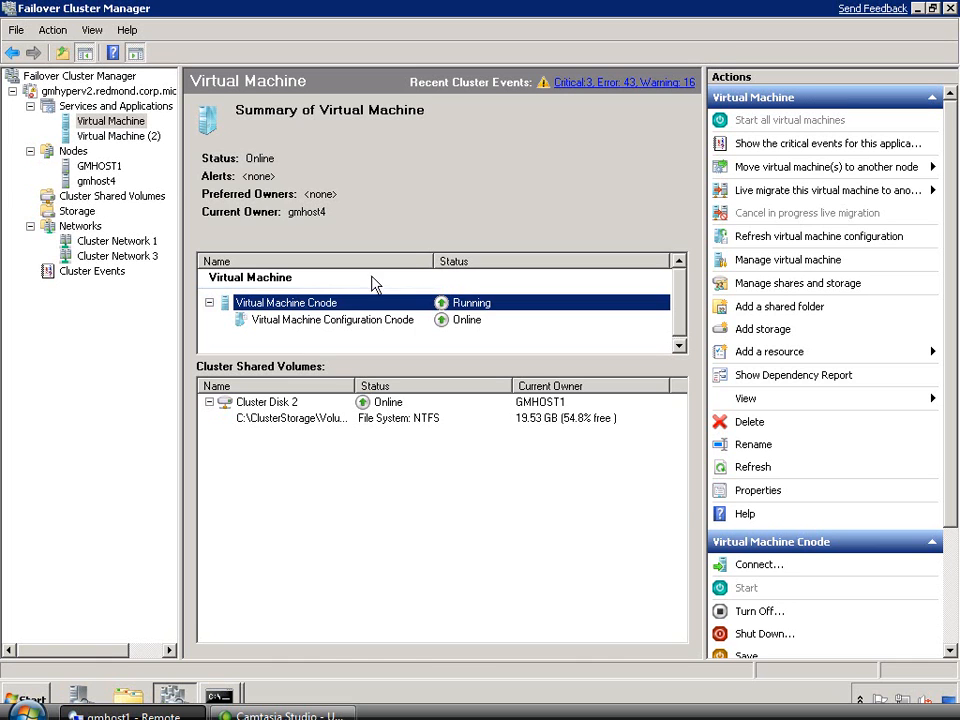
- Quick migrate Virtual Machine (2) to node GMHOST1
click(127, 140)
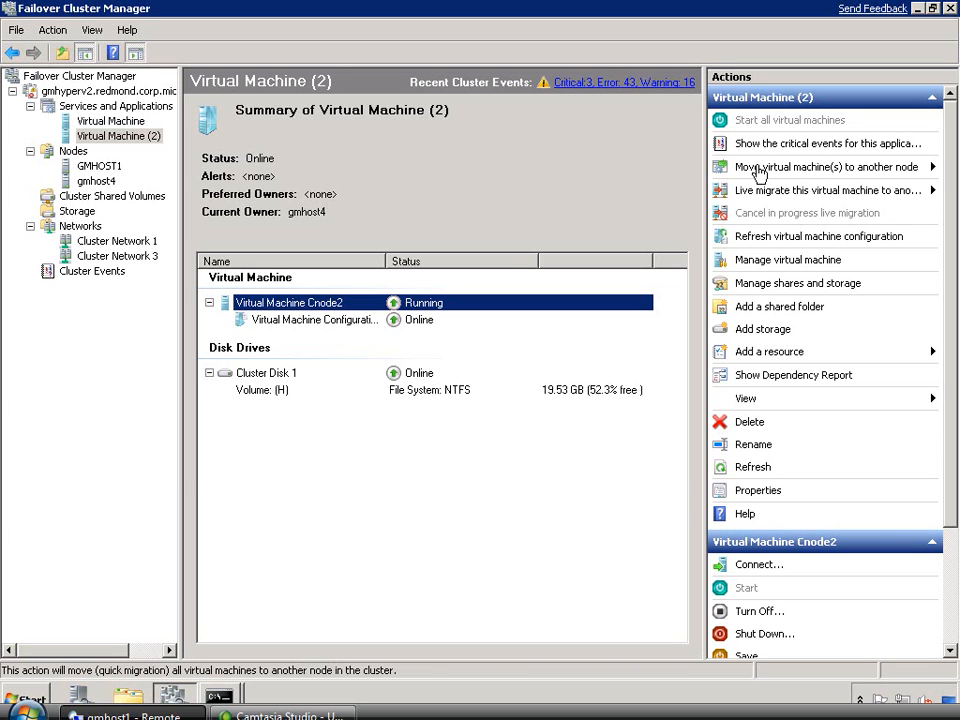
click(757, 172)
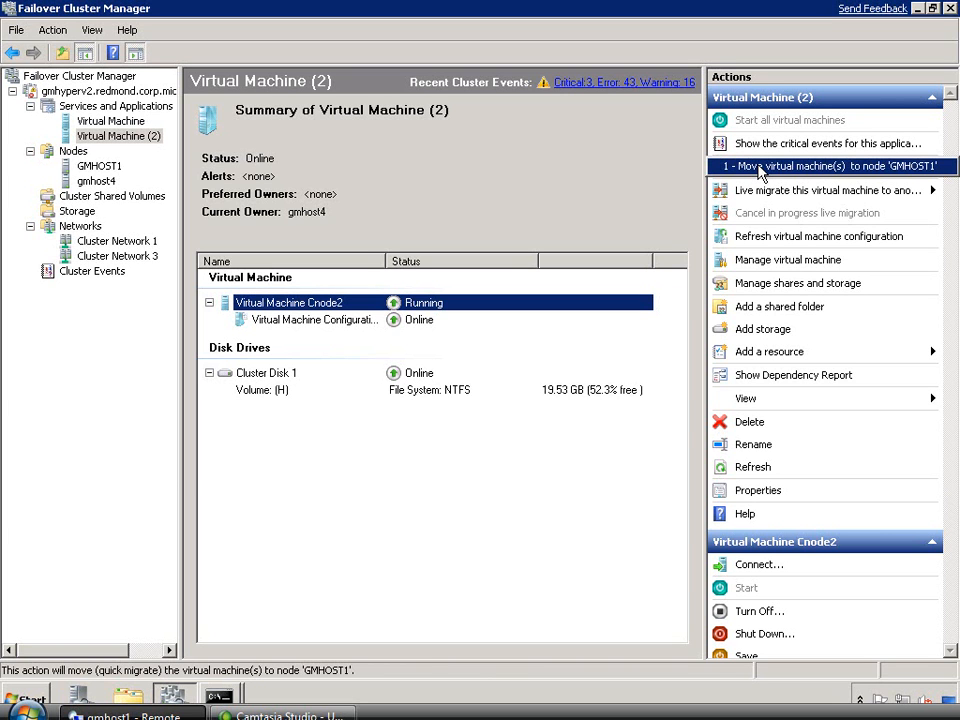
click(760, 168)
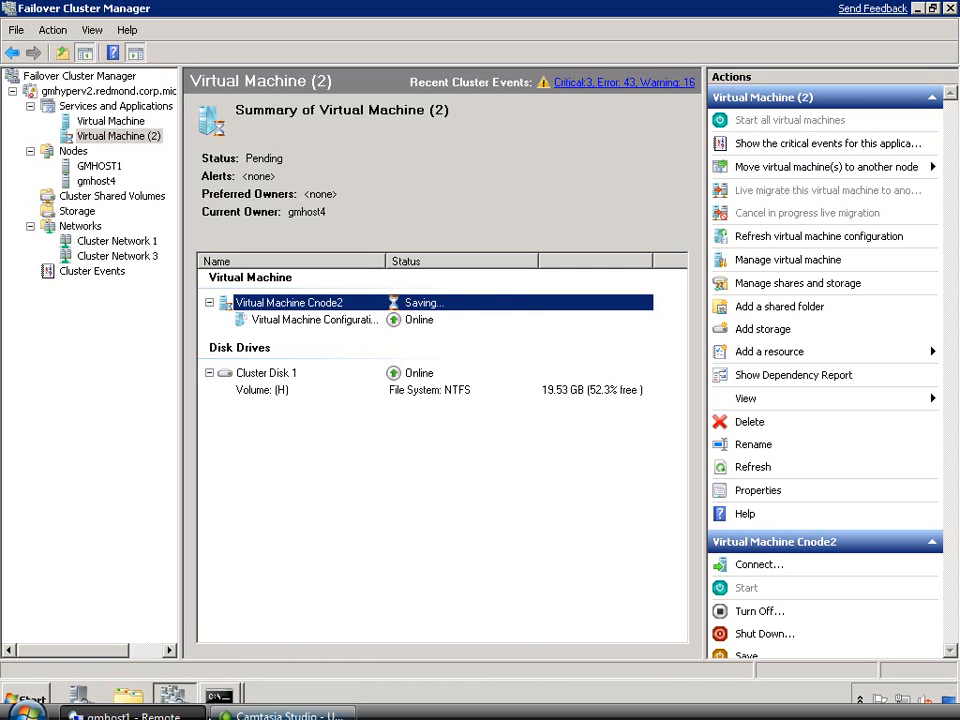
- Bring up the 157.54.164.115 ping window and place it below the virtual machine status to watch both during the quick migration
click(220, 700)
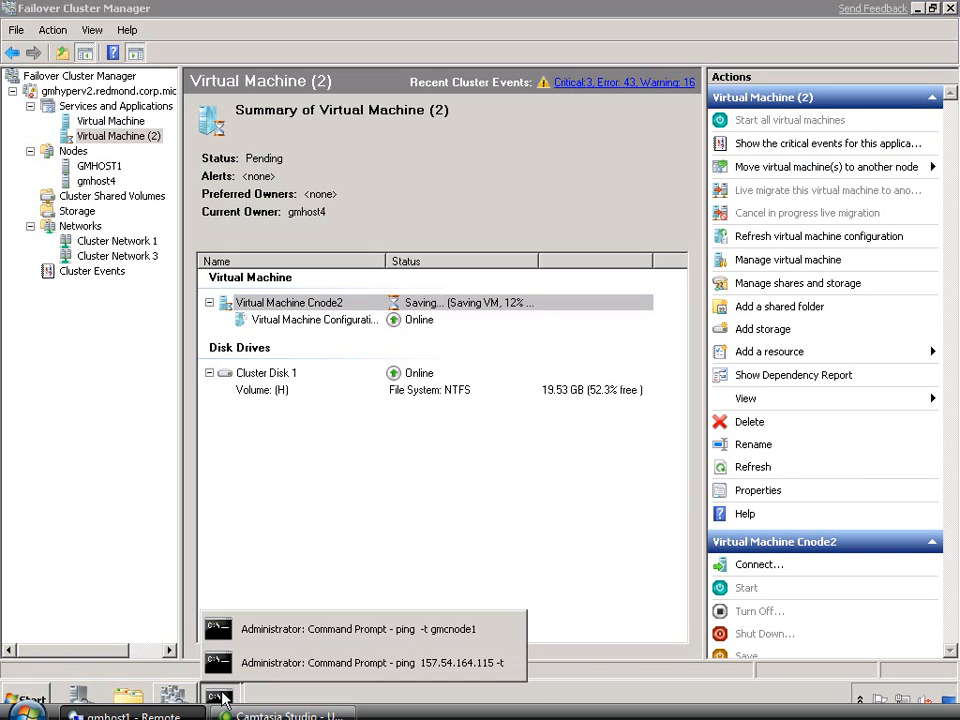
click(278, 664)
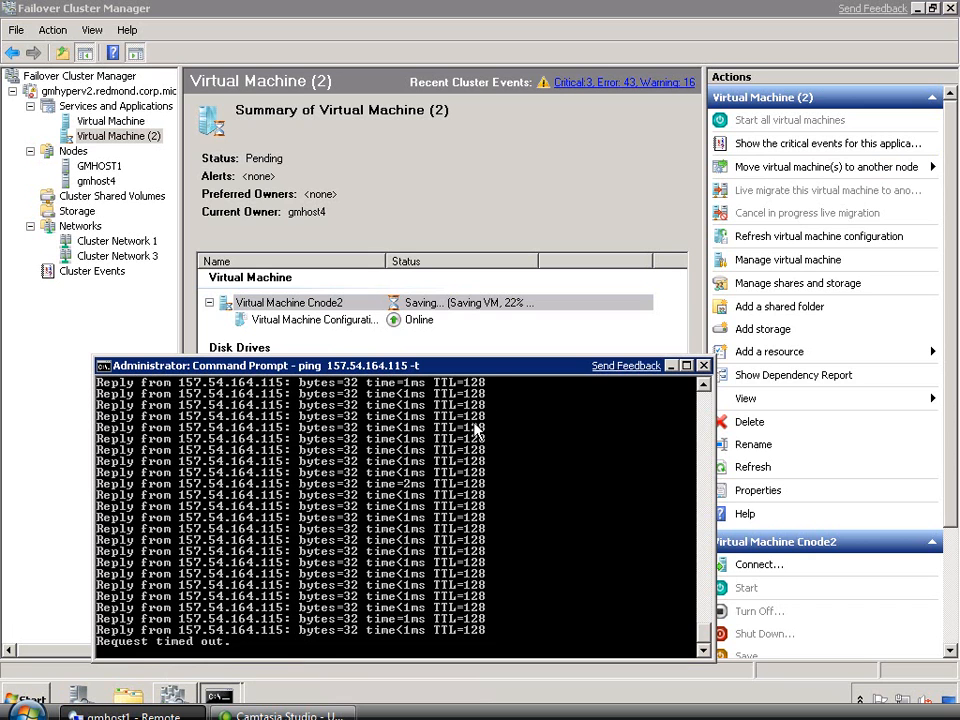
drag(489, 376, 675, 370)
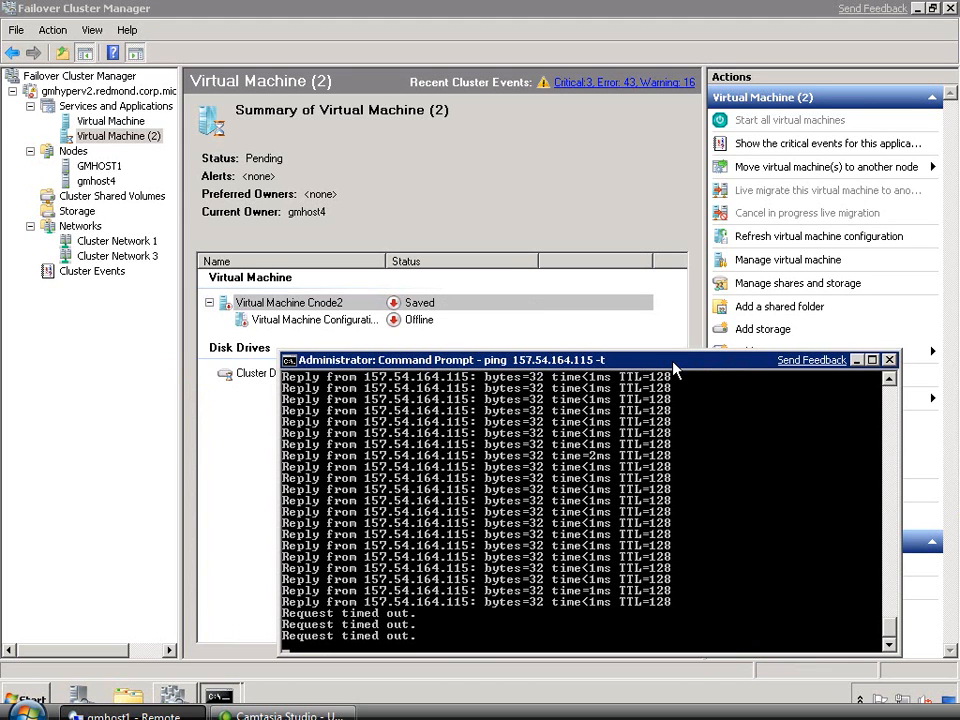
drag(673, 368, 681, 445)
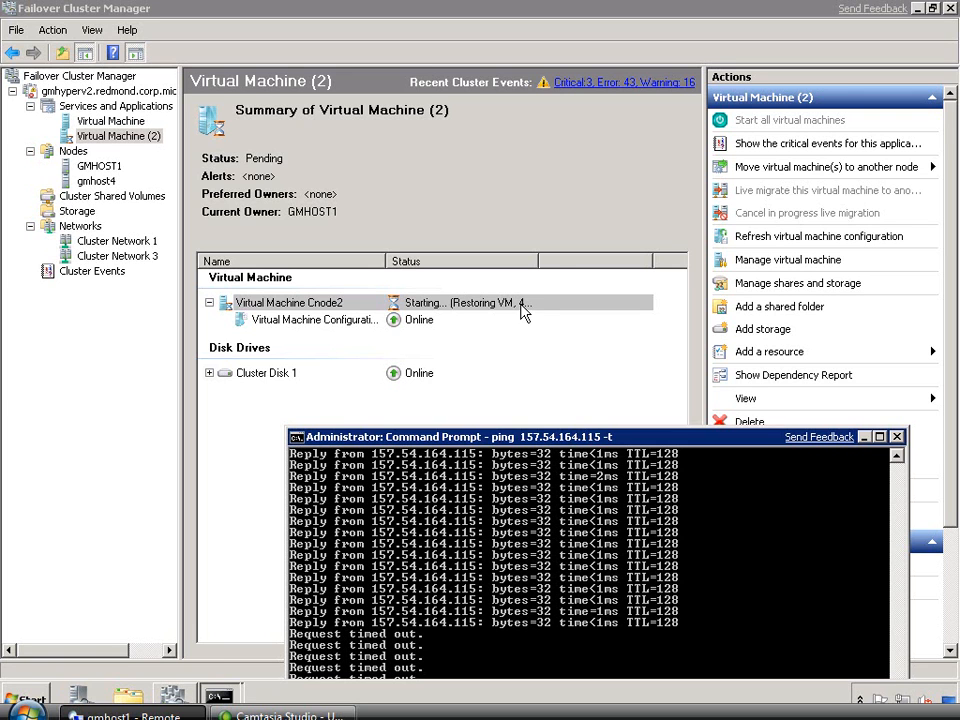
- Widen the Status column to read the restore progress, and return to the 157.54.164.115 ping window to check for replies
drag(536, 259, 595, 259)
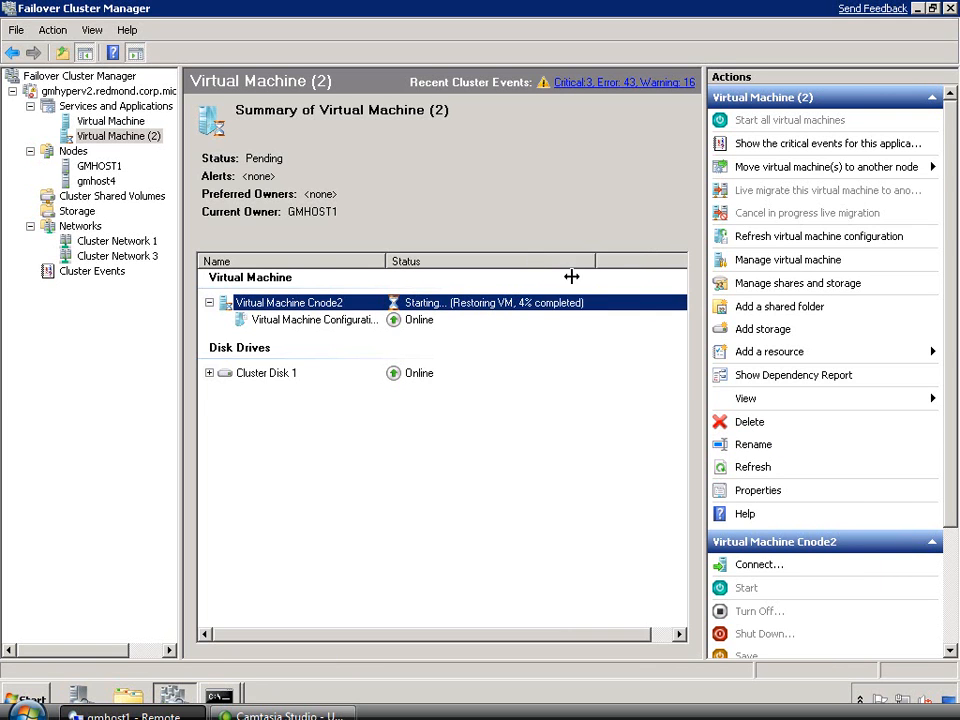
click(229, 700)
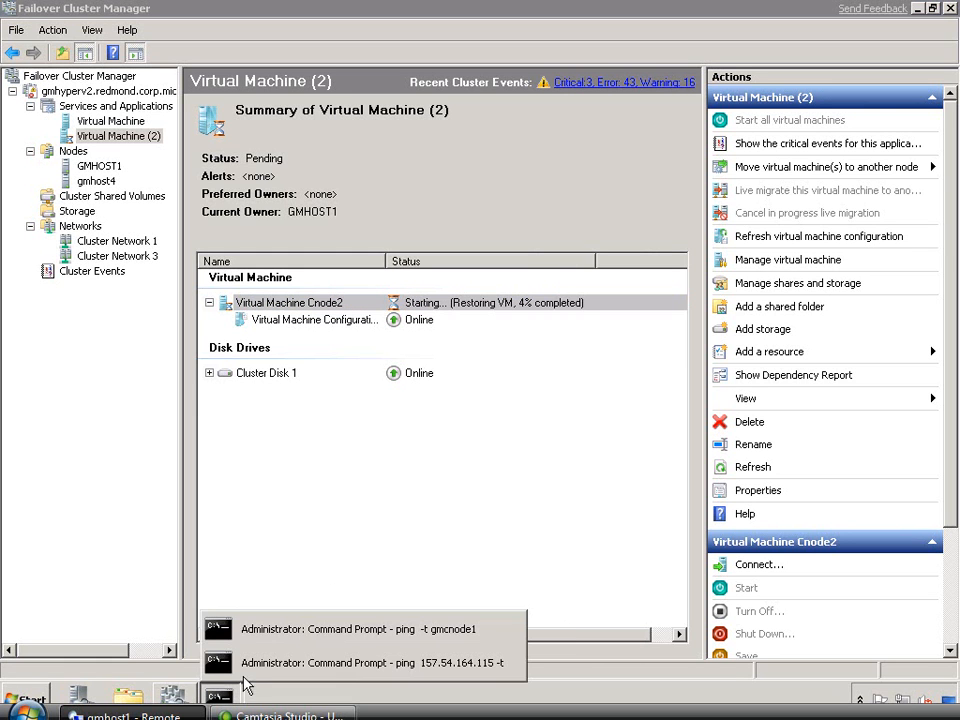
click(321, 673)
drag(627, 376, 551, 329)
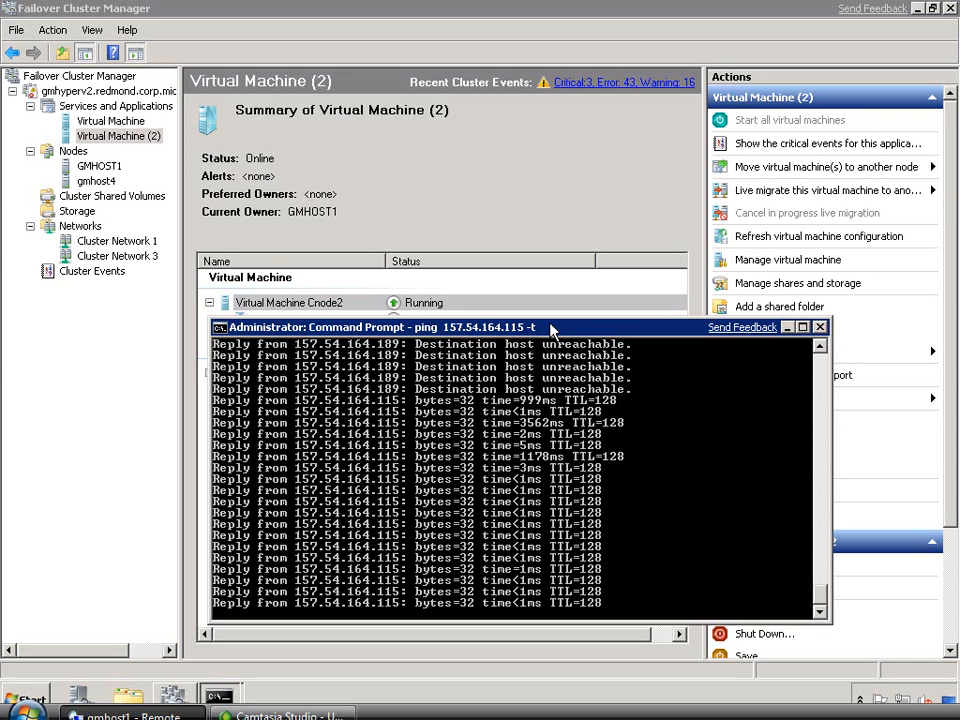
- Move the ping window clear of the resource list and inspect Cluster Disk 1's volume for both Virtual Machine (2) and node GMHOST1
drag(551, 329, 546, 426)
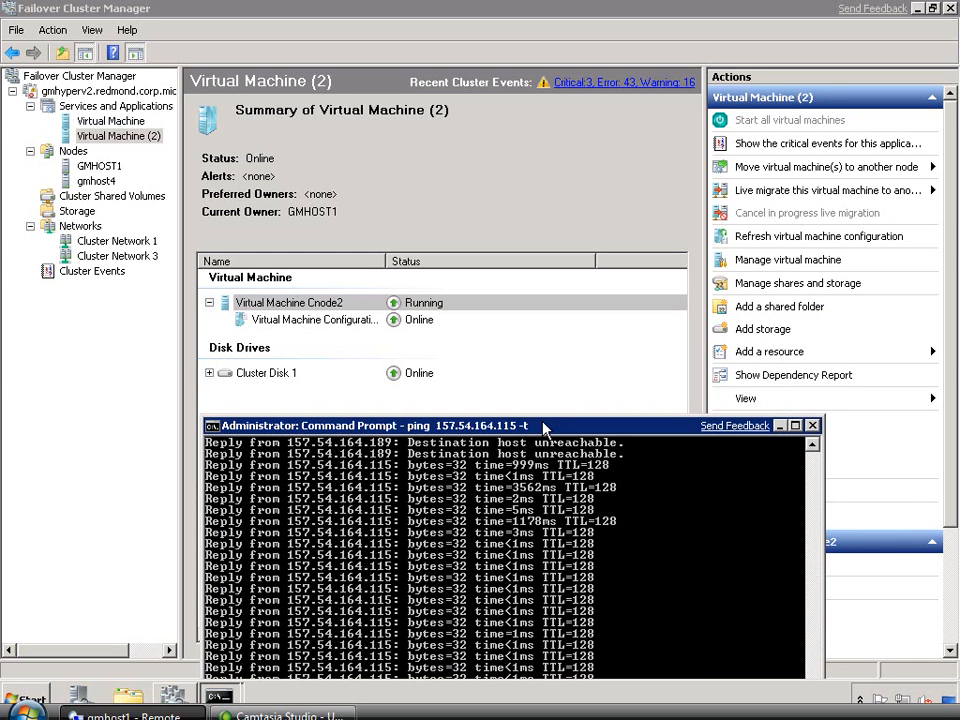
click(209, 373)
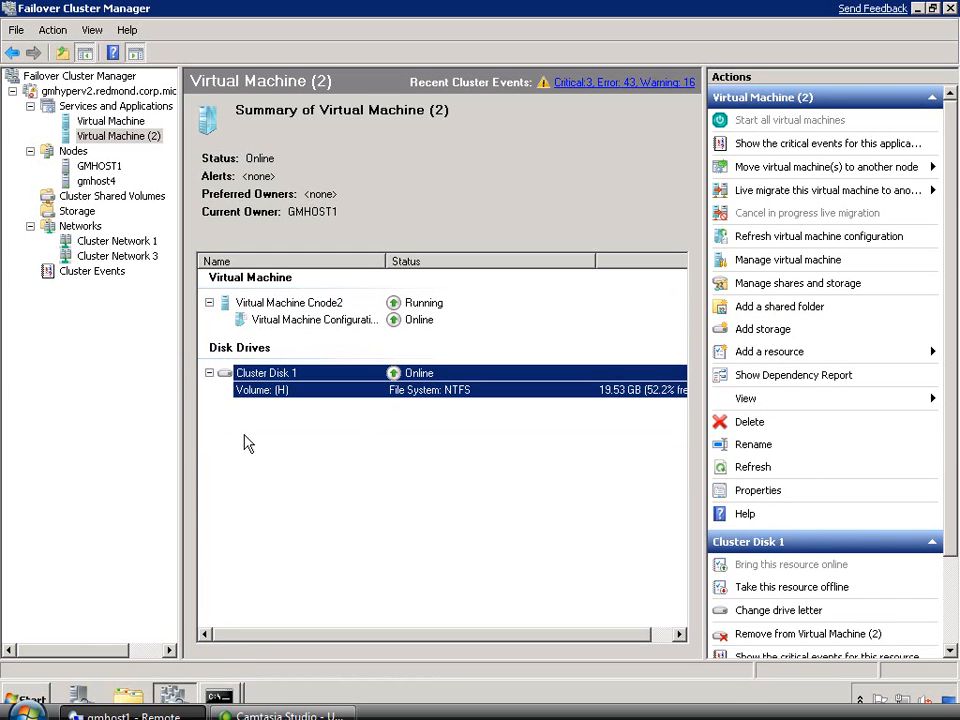
click(95, 167)
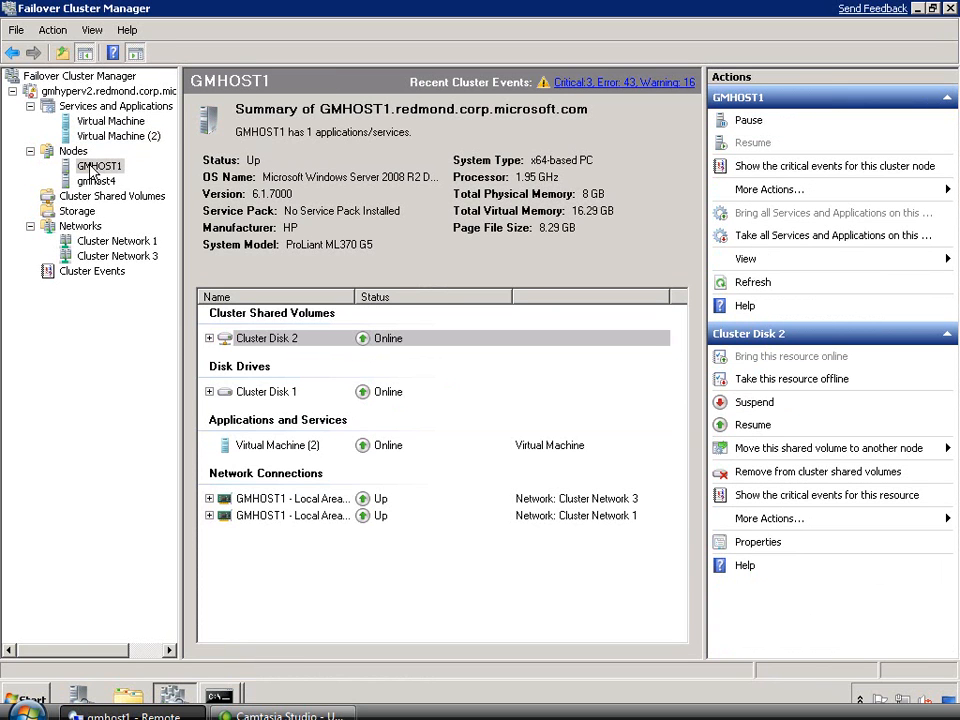
click(209, 392)
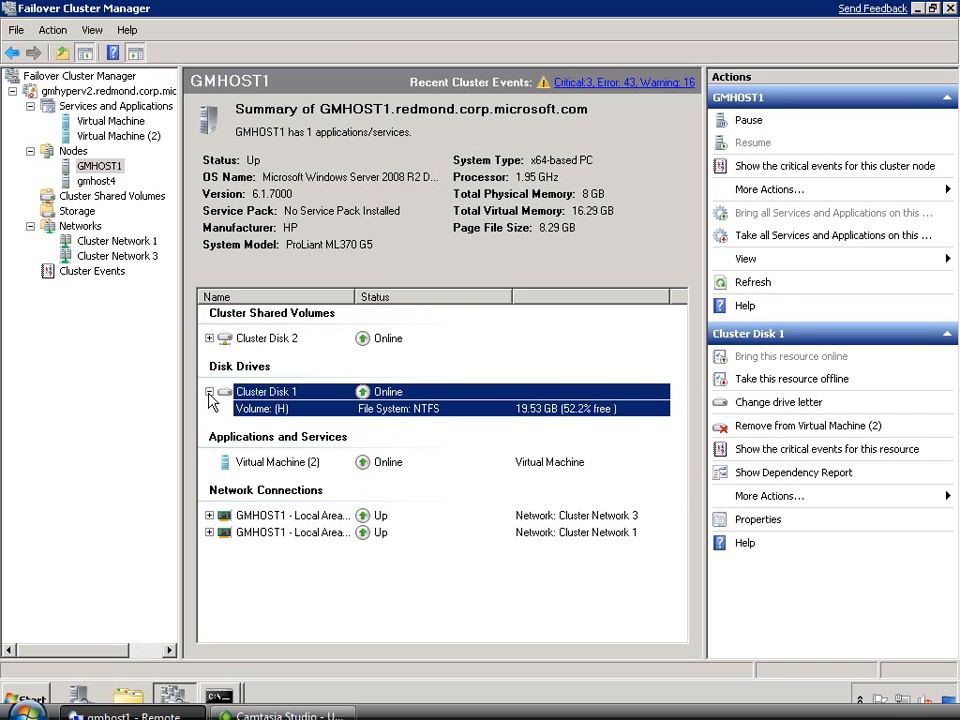
- Check the current owner of Cluster Disk 2 in the cluster shared volumes, and review the resources held by node gmhost4
click(103, 197)
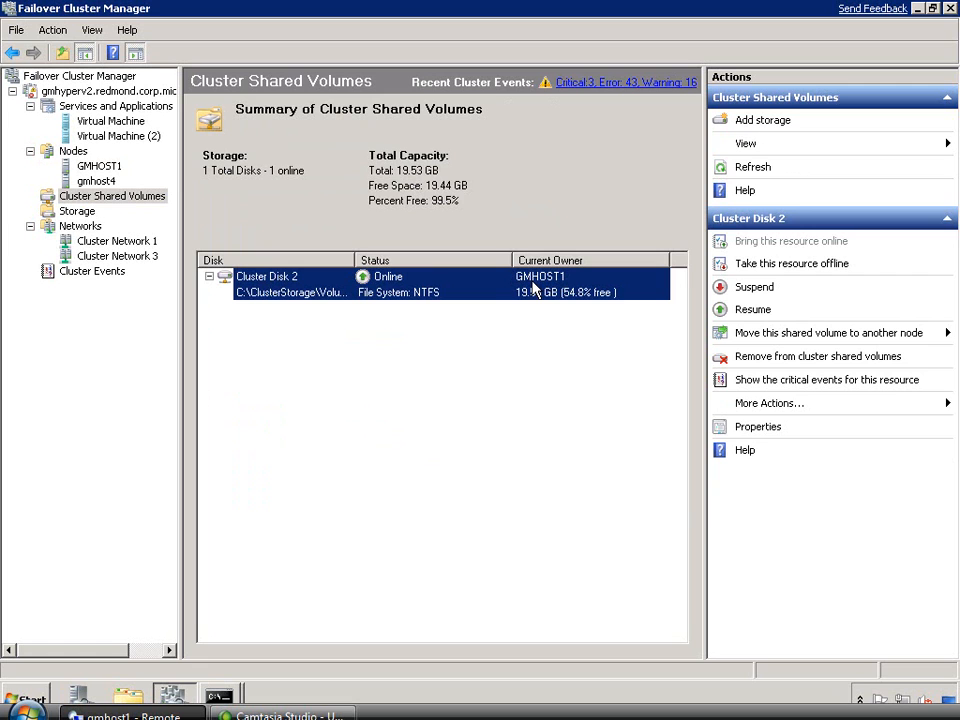
click(98, 181)
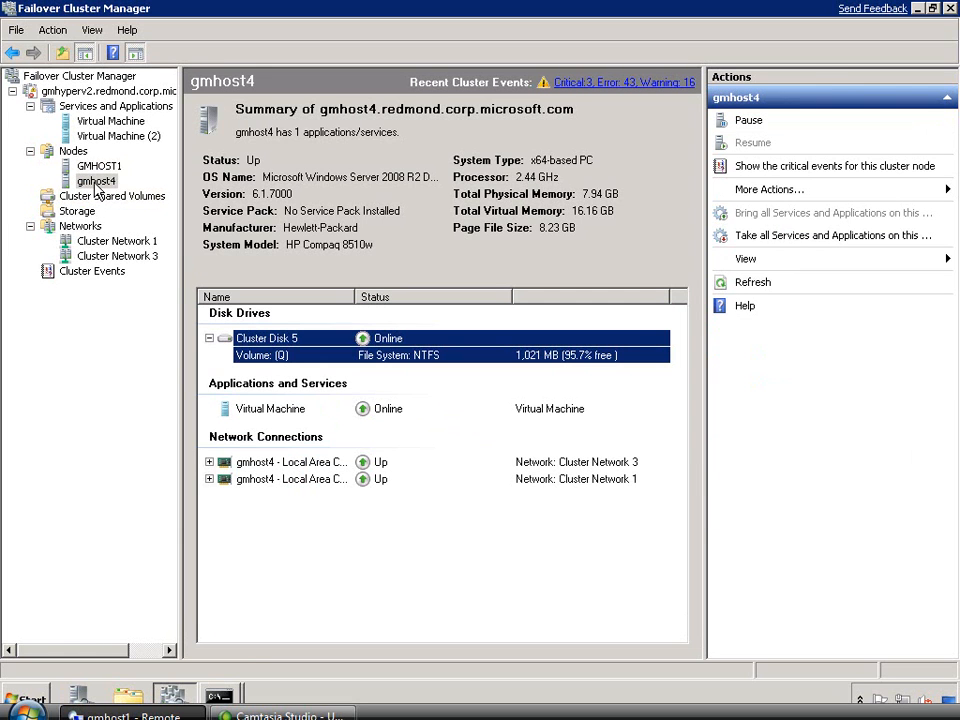